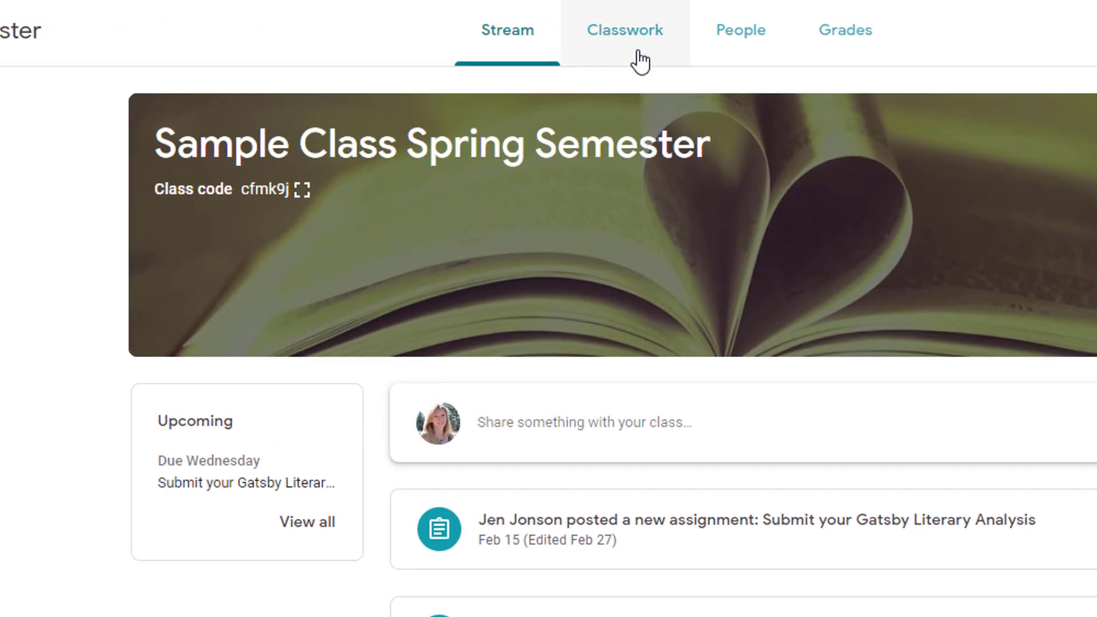
# Start a new Question post from the class's Classwork page
pyautogui.click(625, 34)
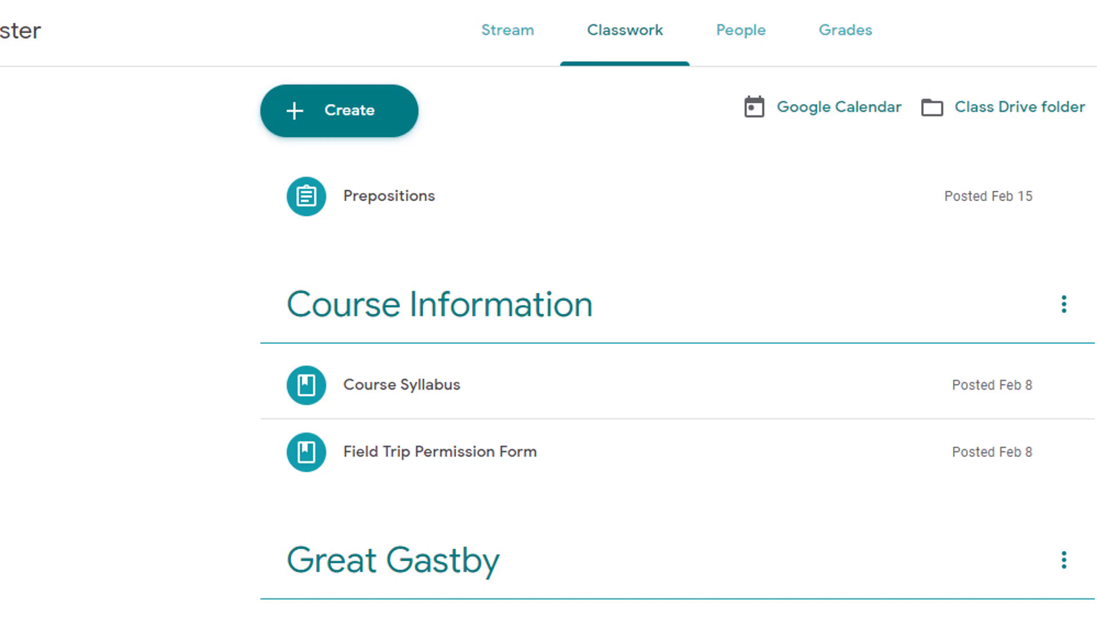
pyautogui.click(349, 129)
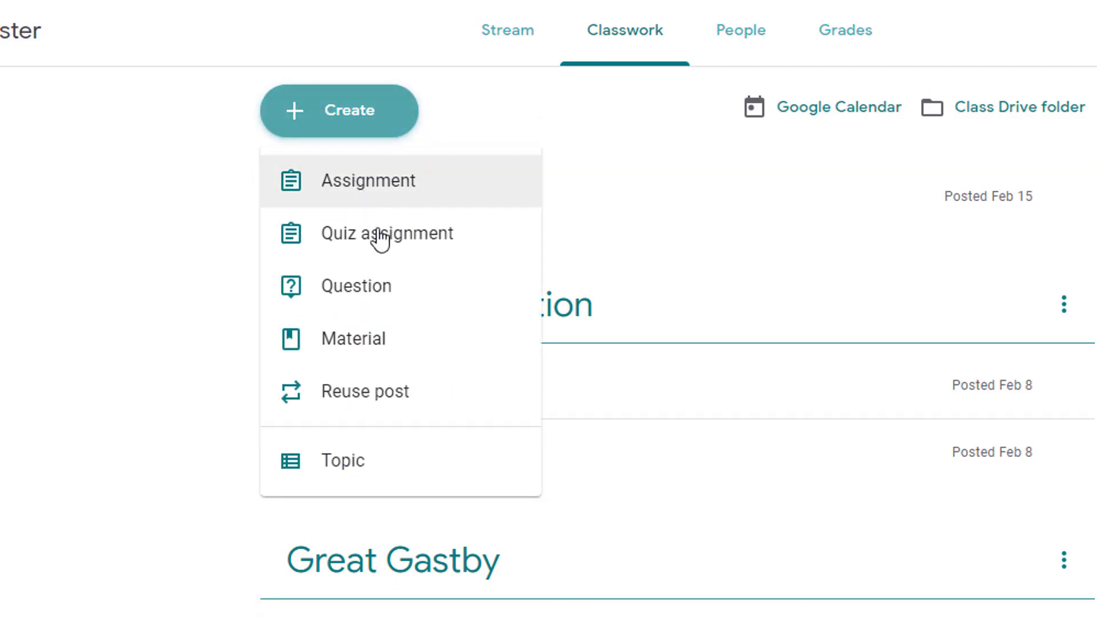
pyautogui.click(429, 305)
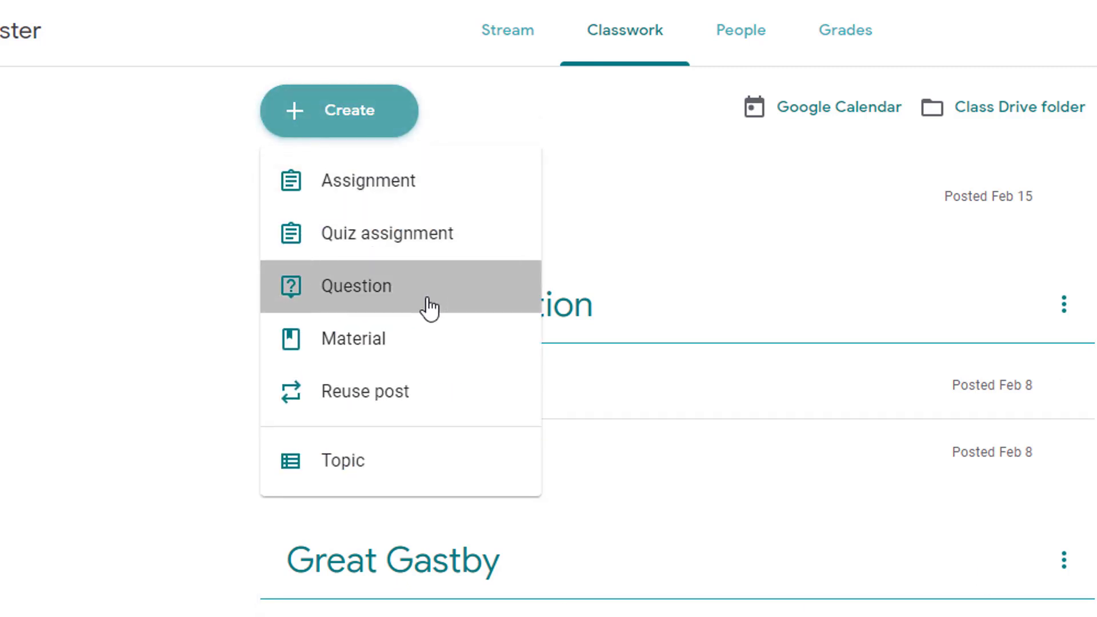
# Paste the Consumer Product Review question text and keep the format as Short answer after trying Multiple choice
pyautogui.write('How is a Consumer Product Review different than a review posted about a product online (Ex: Amazon customer reviews?')
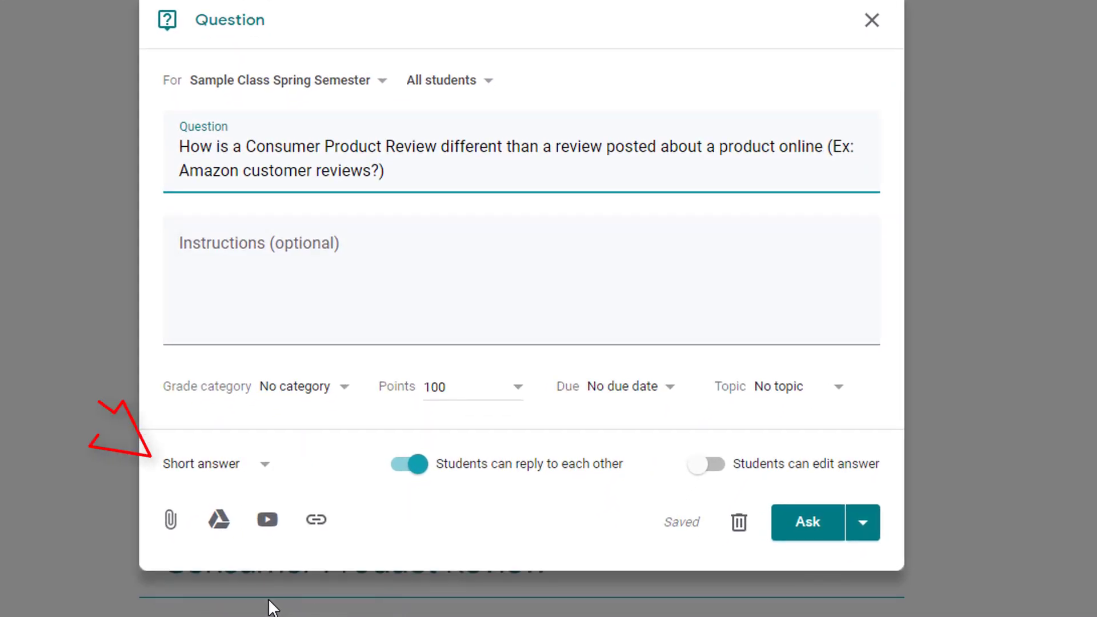
pyautogui.click(253, 467)
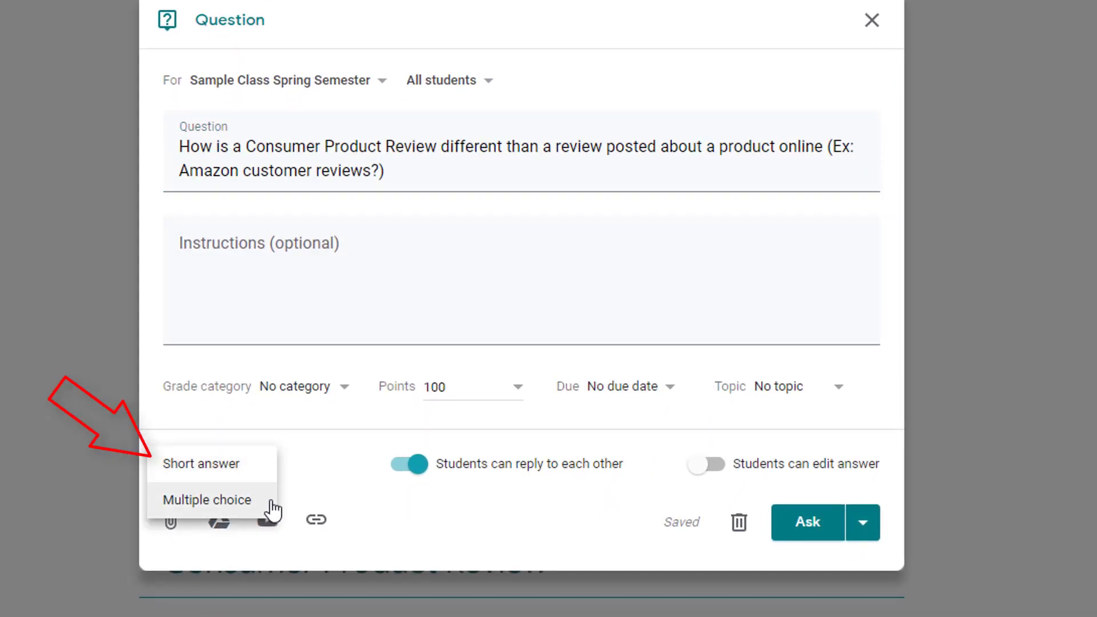
pyautogui.click(266, 501)
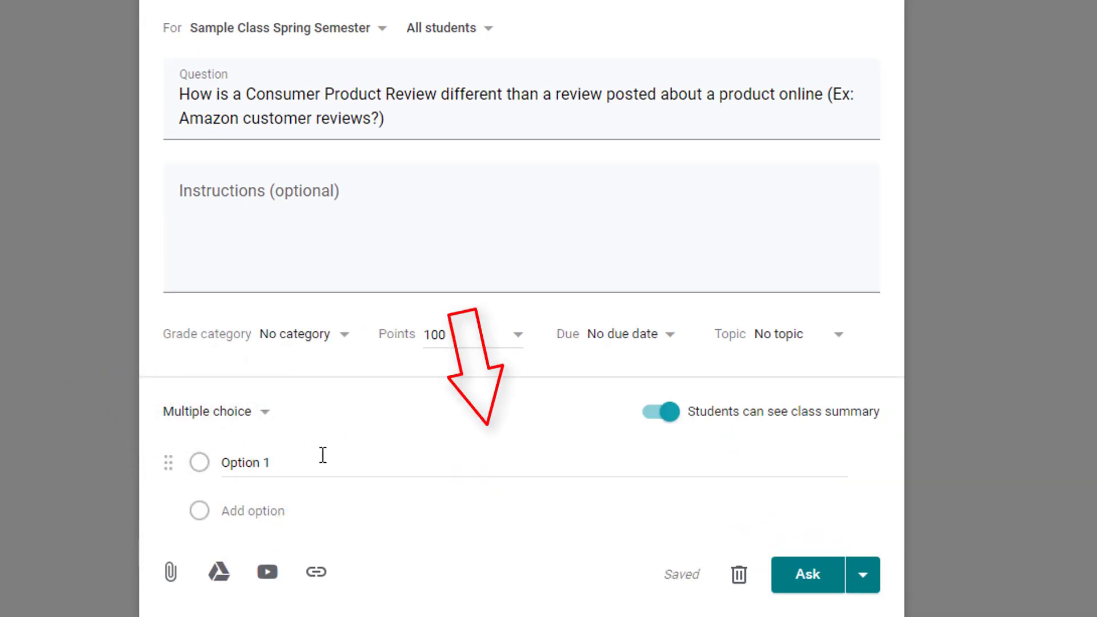
pyautogui.moveTo(323, 462)
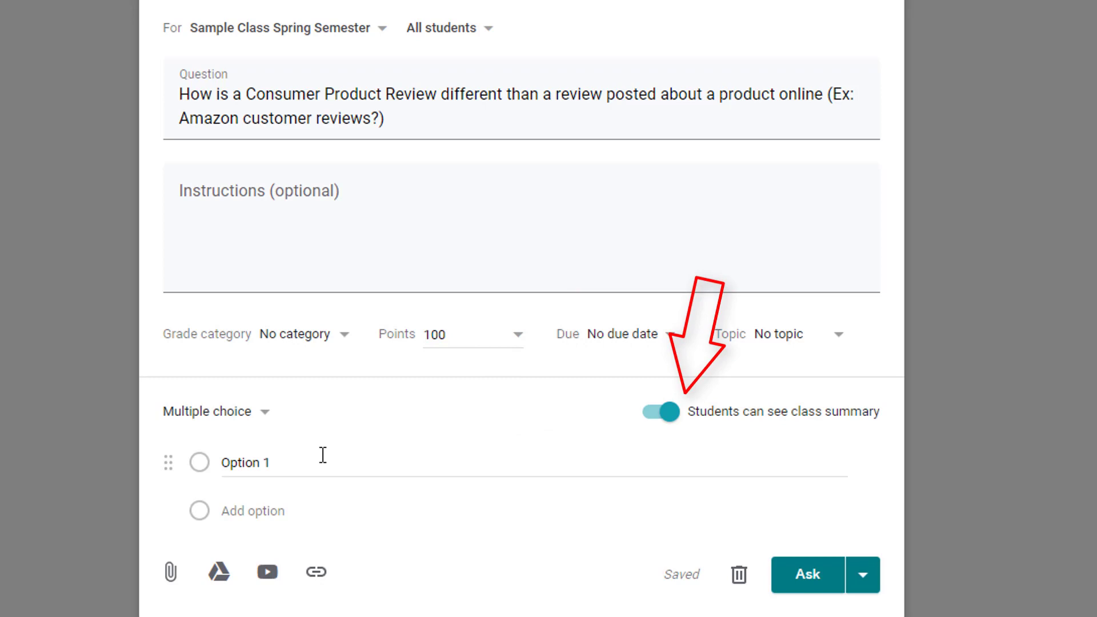
pyautogui.click(232, 417)
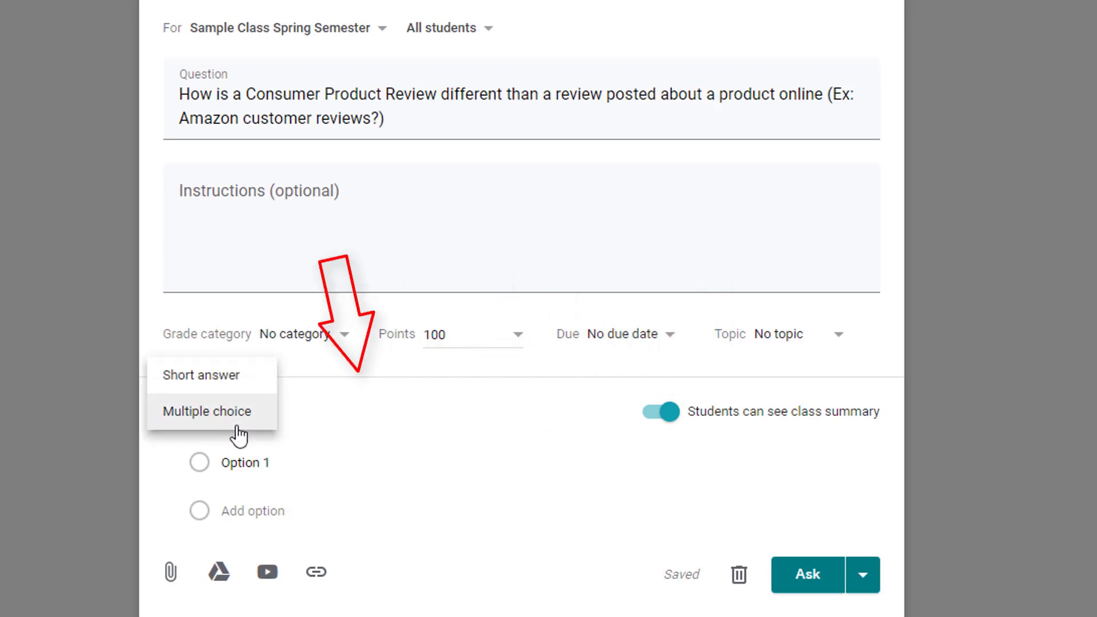
pyautogui.click(244, 383)
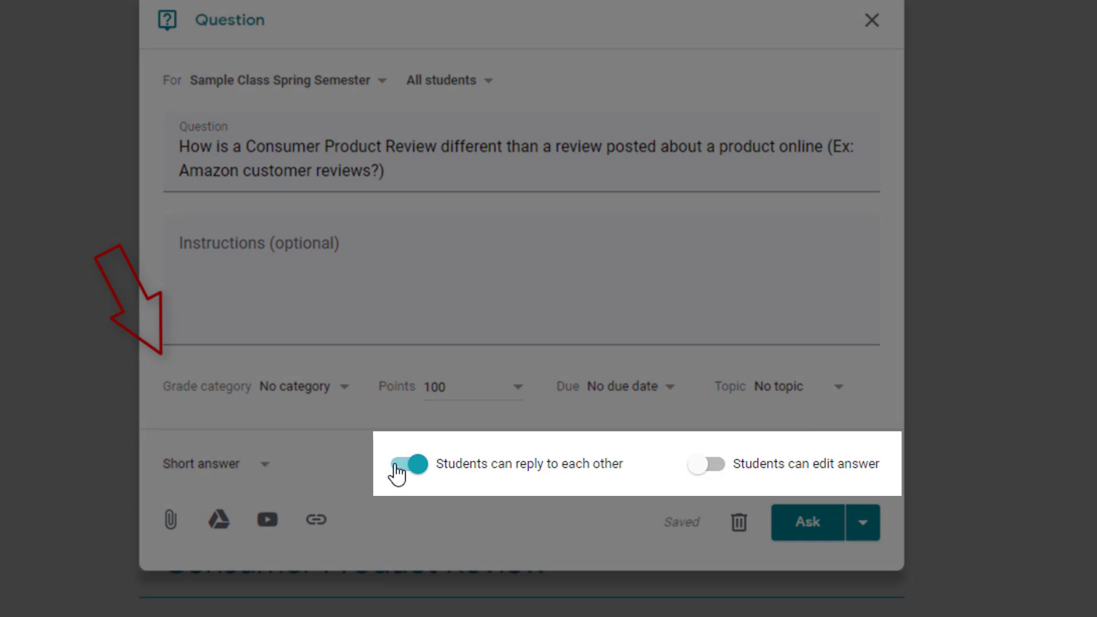
# Leave 'Students can reply to each other' on and 'Students can edit answer' off
pyautogui.click(403, 463)
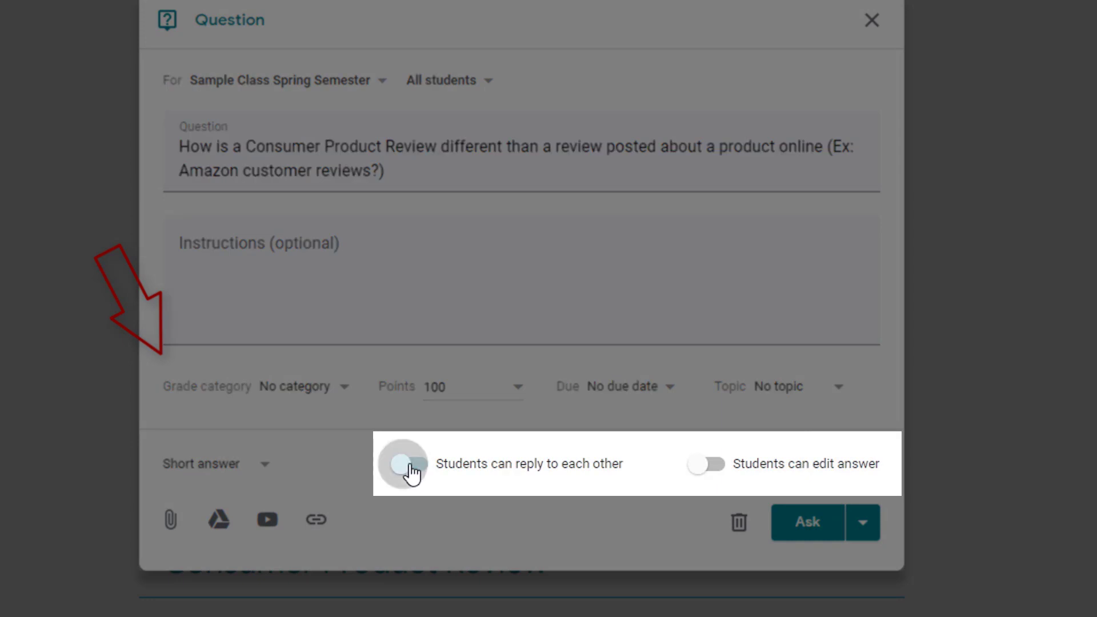
pyautogui.click(421, 463)
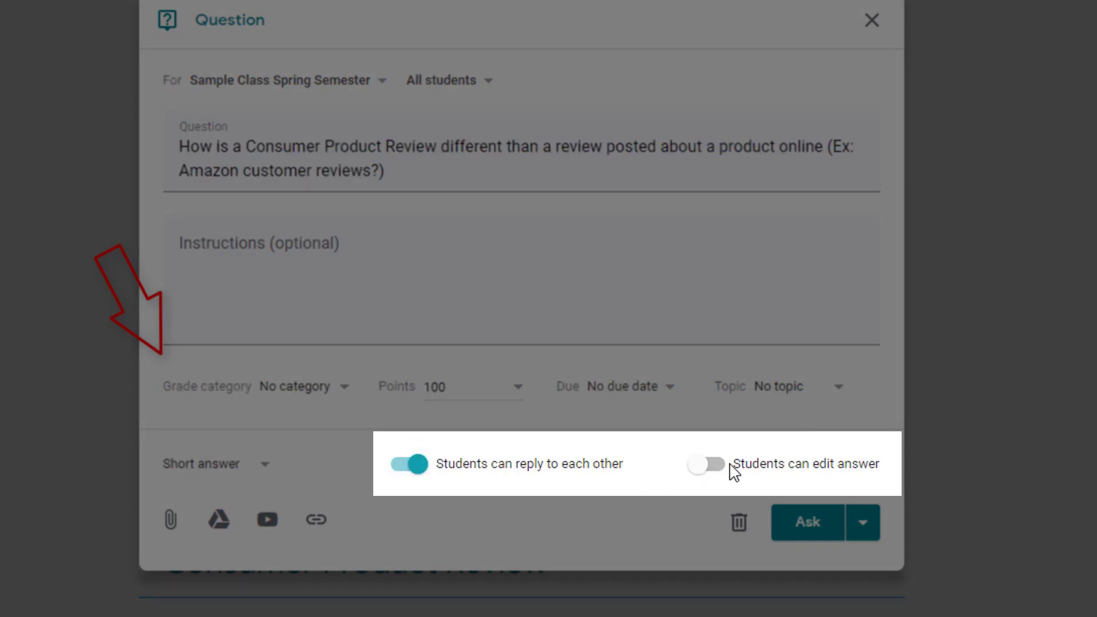
pyautogui.click(713, 463)
pyautogui.click(702, 463)
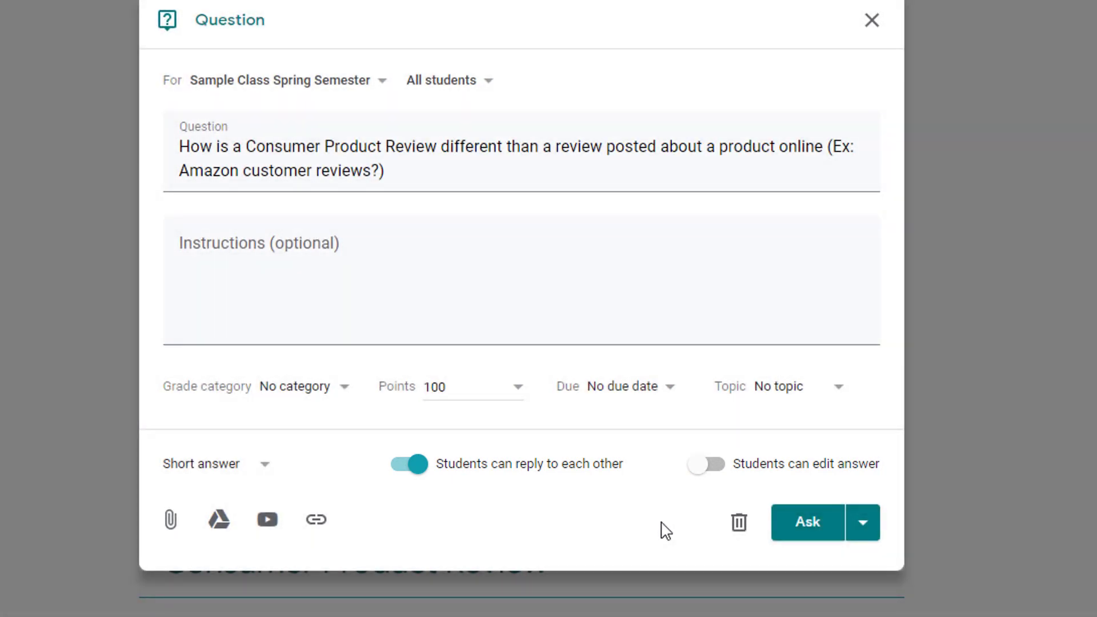
# Set the grade category to Formative and the point value to 10
pyautogui.click(326, 387)
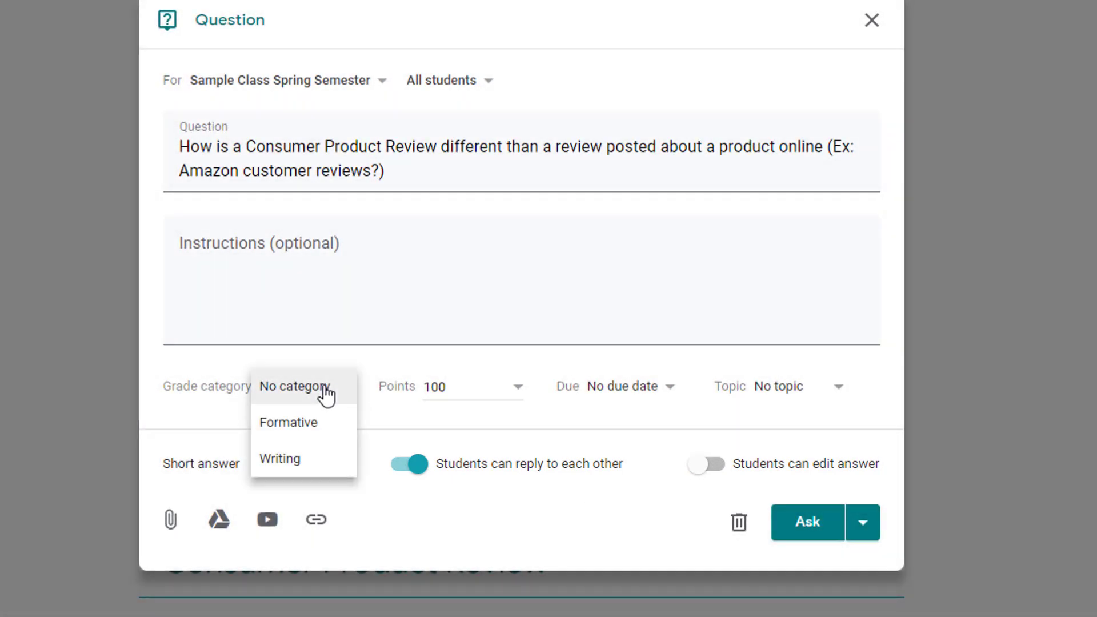
pyautogui.click(324, 433)
pyautogui.click(458, 386)
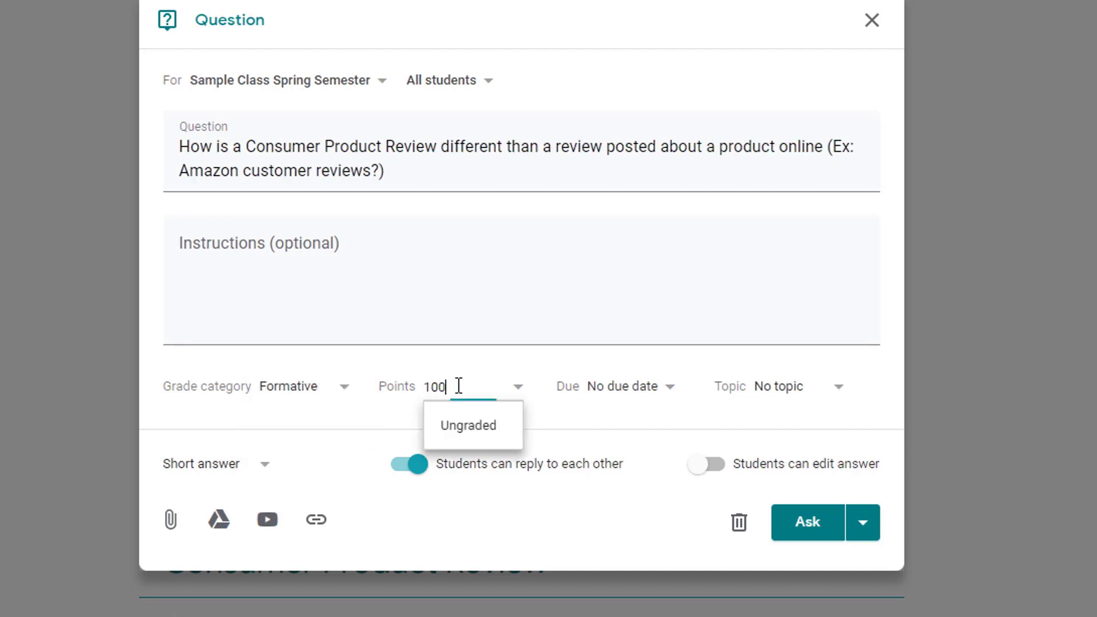
pyautogui.press('BackSpace')
# Set the due date to Mar 15 and file the question under the Consumer Product Review topic
pyautogui.click(639, 390)
pyautogui.click(757, 461)
pyautogui.click(760, 605)
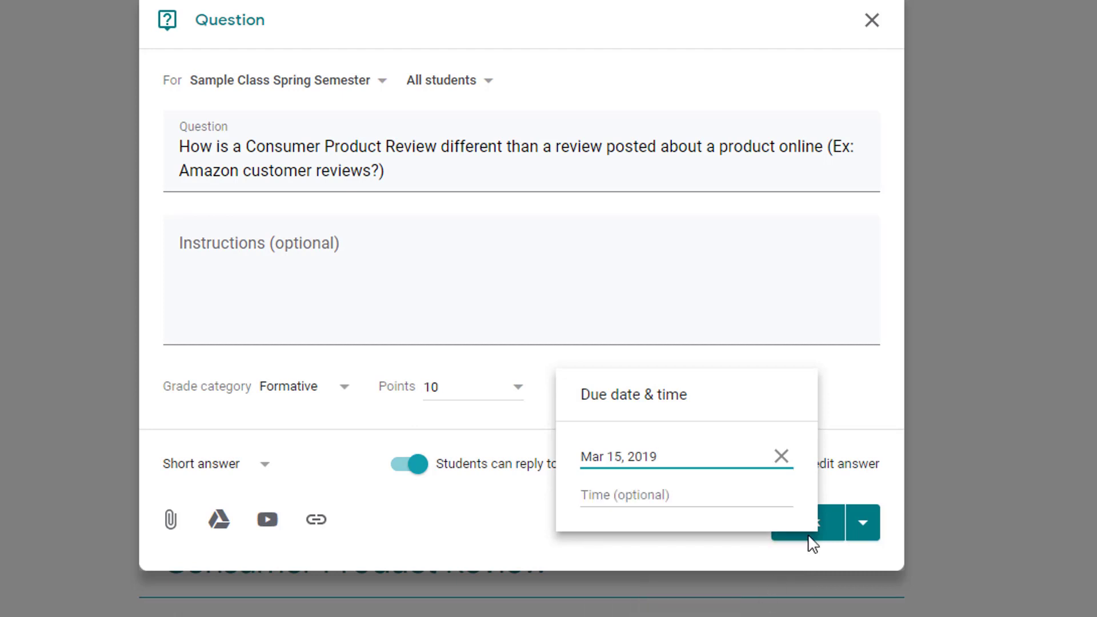
pyautogui.click(834, 404)
pyautogui.click(810, 388)
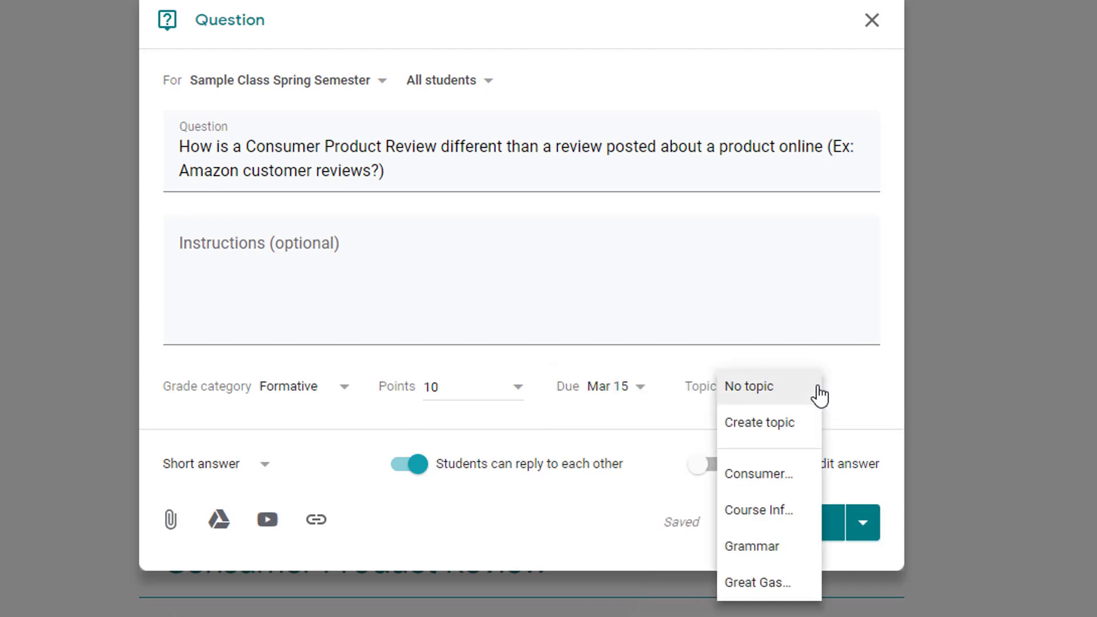
pyautogui.click(774, 477)
pyautogui.scroll(-1, 931, 415)
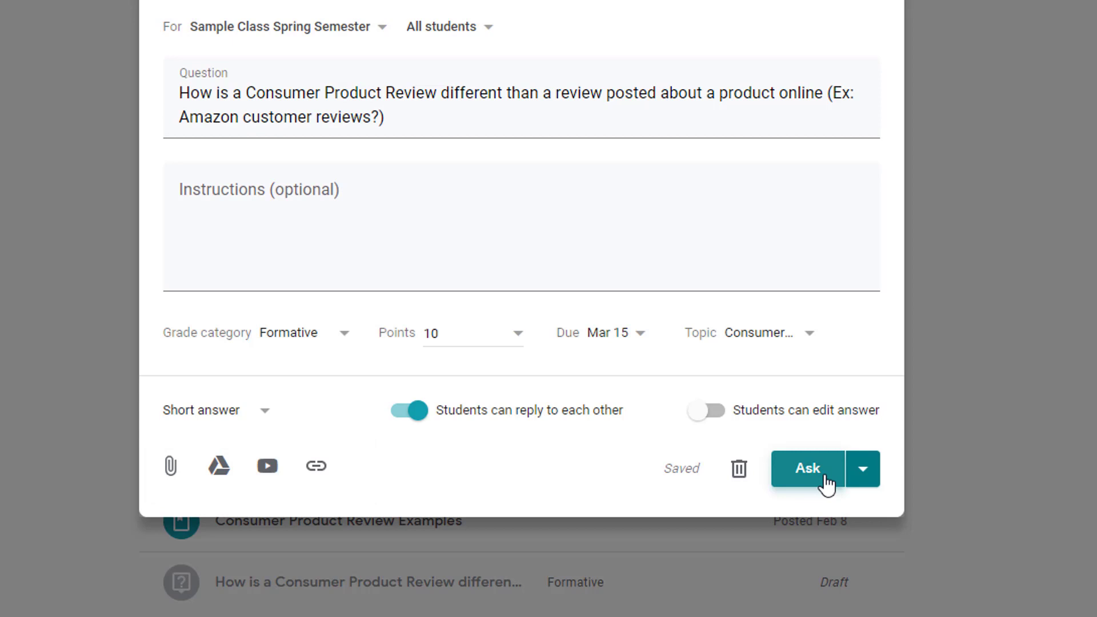
# Post the question to the class now using Ask
pyautogui.click(863, 468)
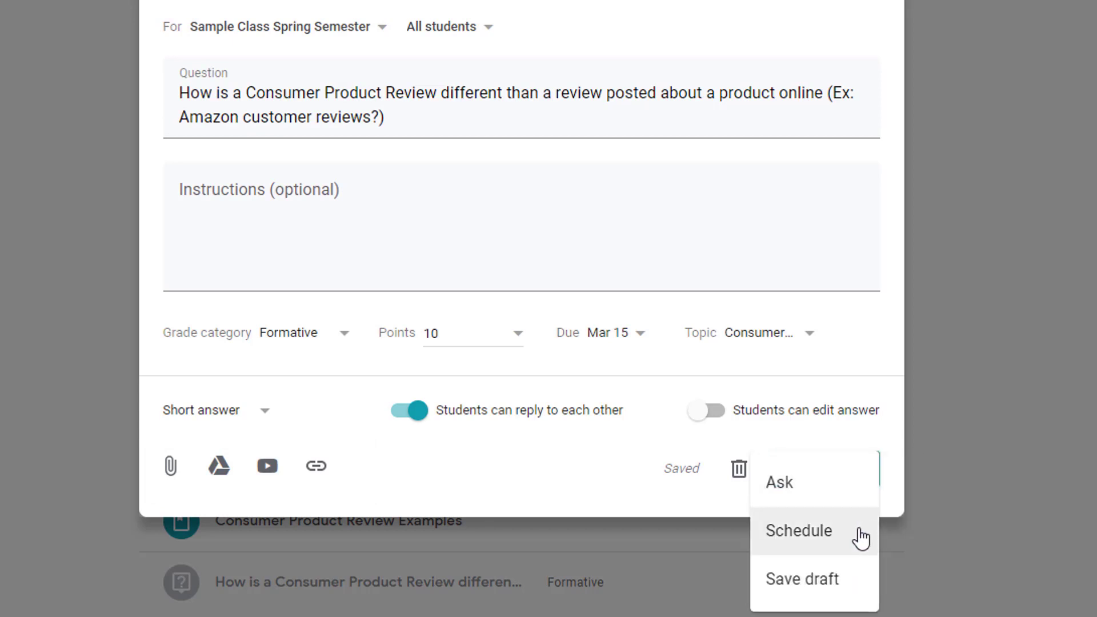
pyautogui.click(779, 483)
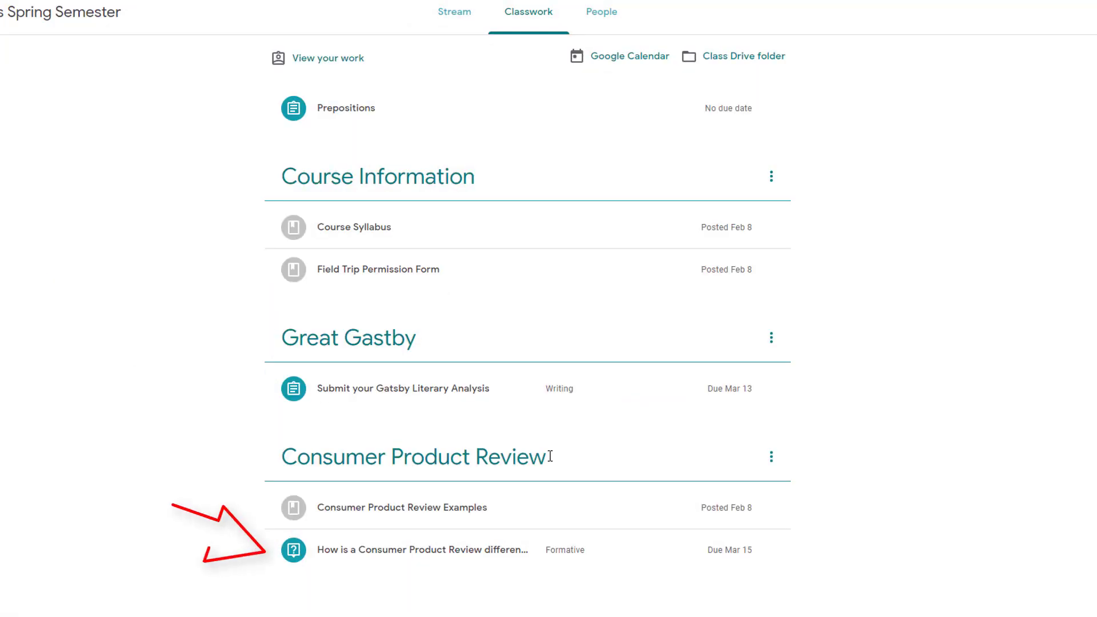
# As a student, paste the answer paragraph on the question's page and turn it in
pyautogui.click(395, 555)
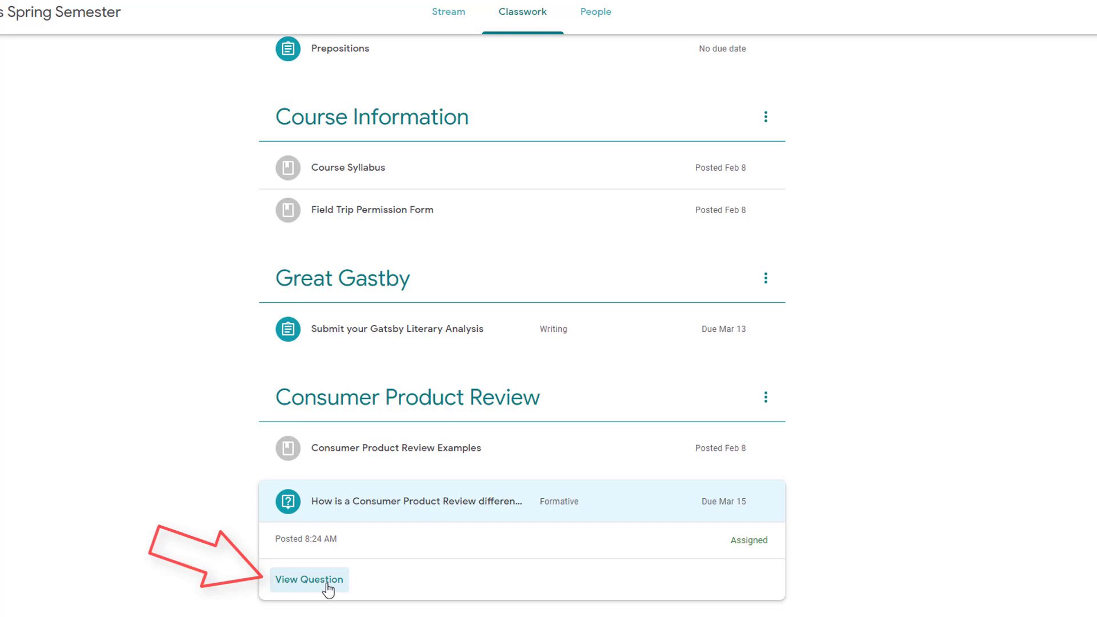
pyautogui.click(322, 579)
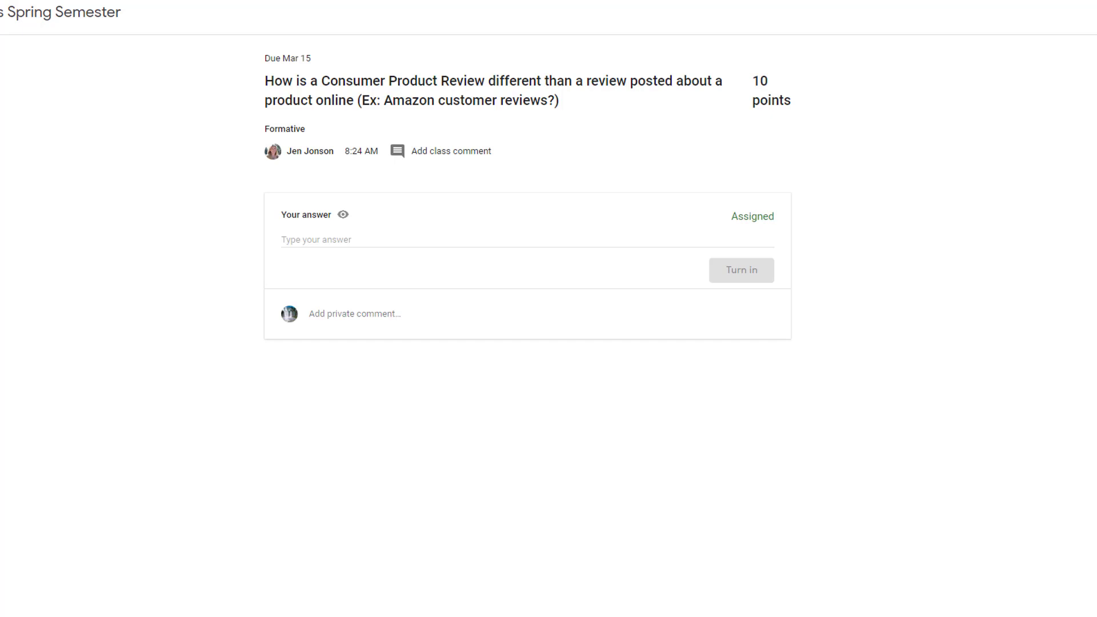
pyautogui.click(323, 244)
pyautogui.write('Consumer product reviews are more formal and more detailed than a typical online review. They typically include product testing, pricing, and comparison to other similar products. A personal online review is one person reporting on his/her experience. It may be detailed or simply a quick rating.')
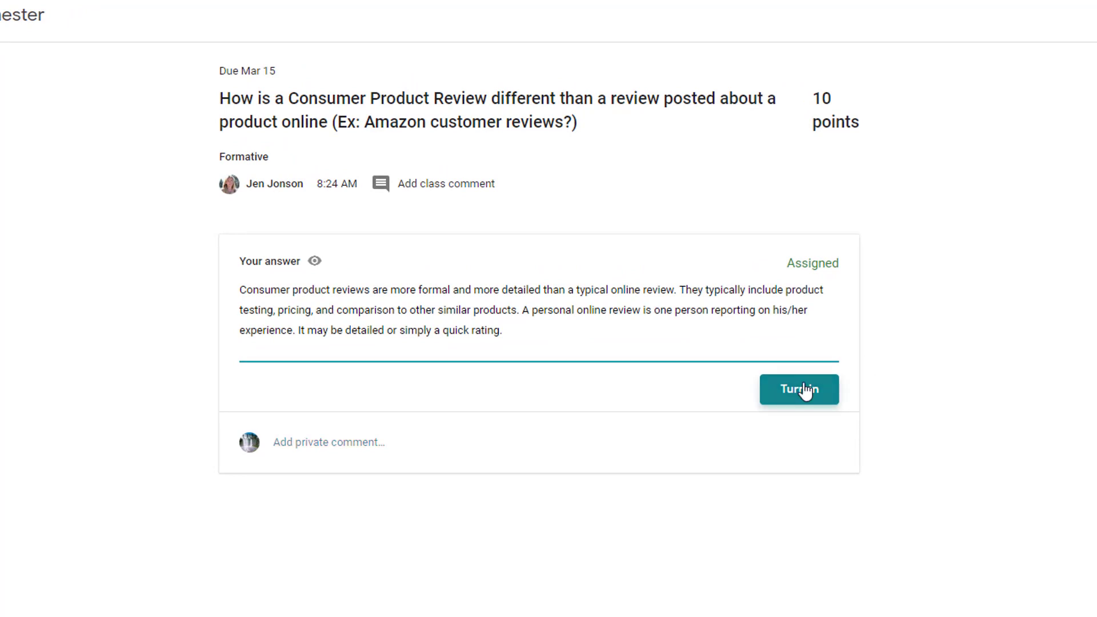
pyautogui.click(799, 389)
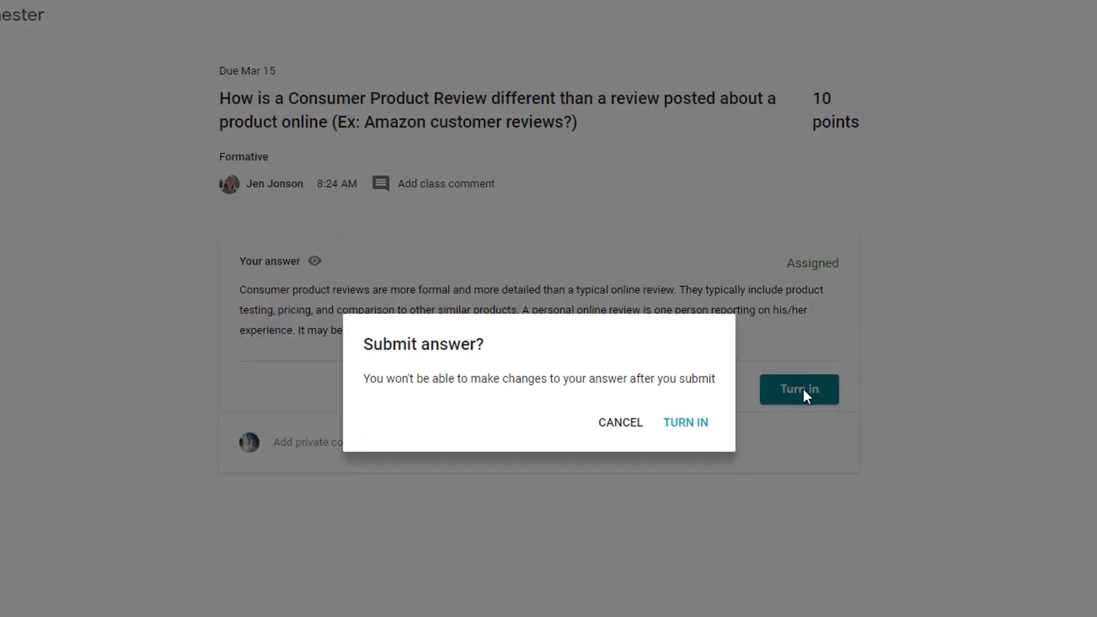
pyautogui.click(686, 423)
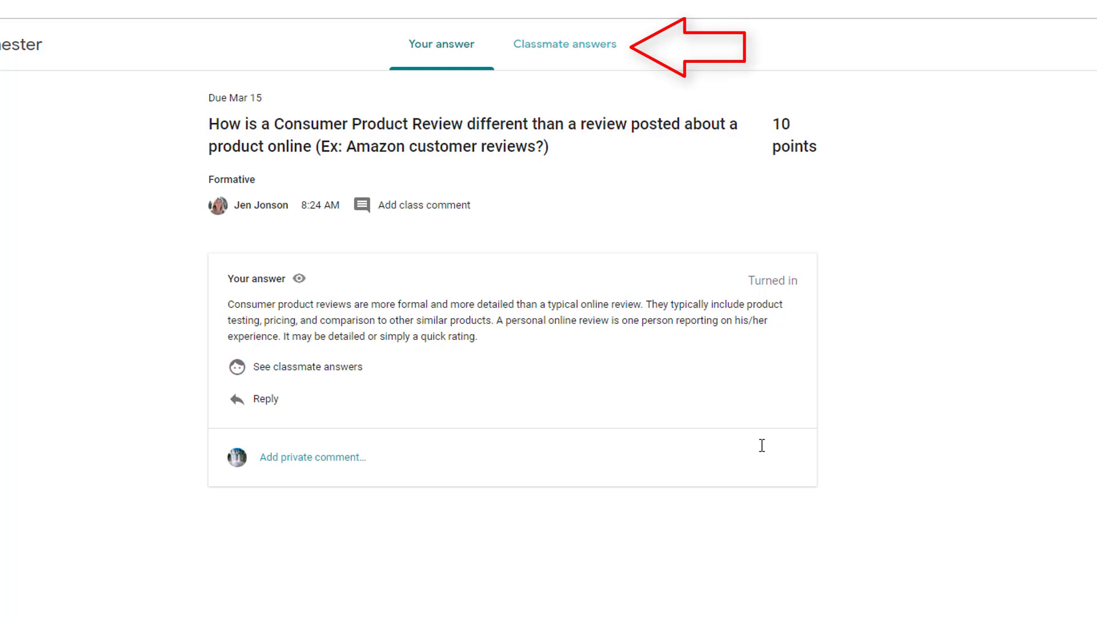
# Post a sample reply under the first classmate answer in Classmate answers
pyautogui.click(591, 57)
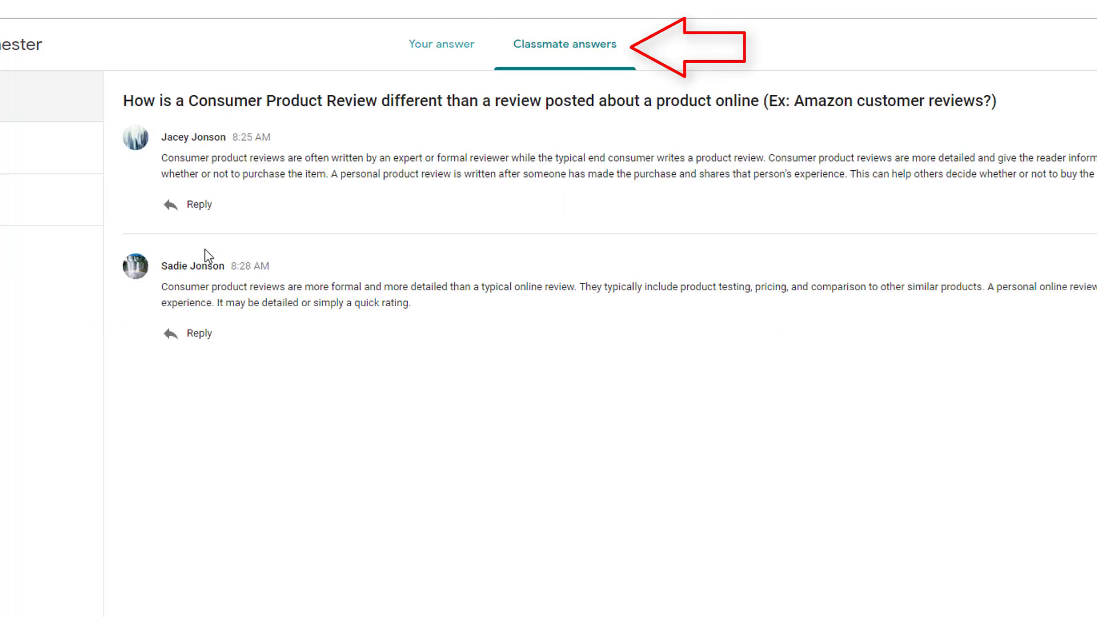
pyautogui.click(199, 204)
pyautogui.write('Sample')
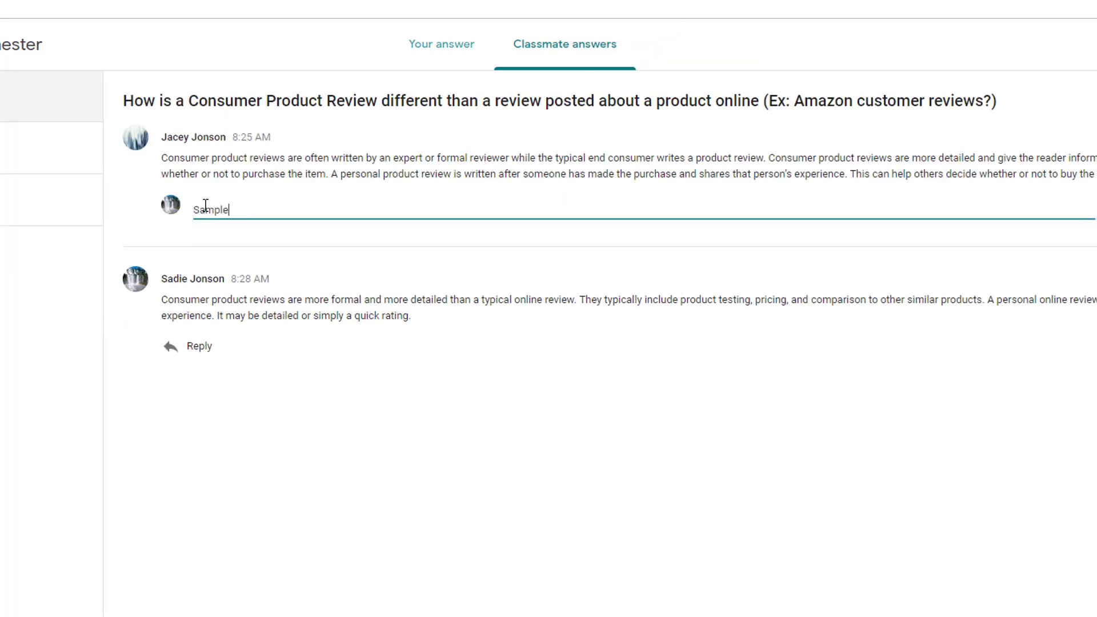
pyautogui.press('Return')
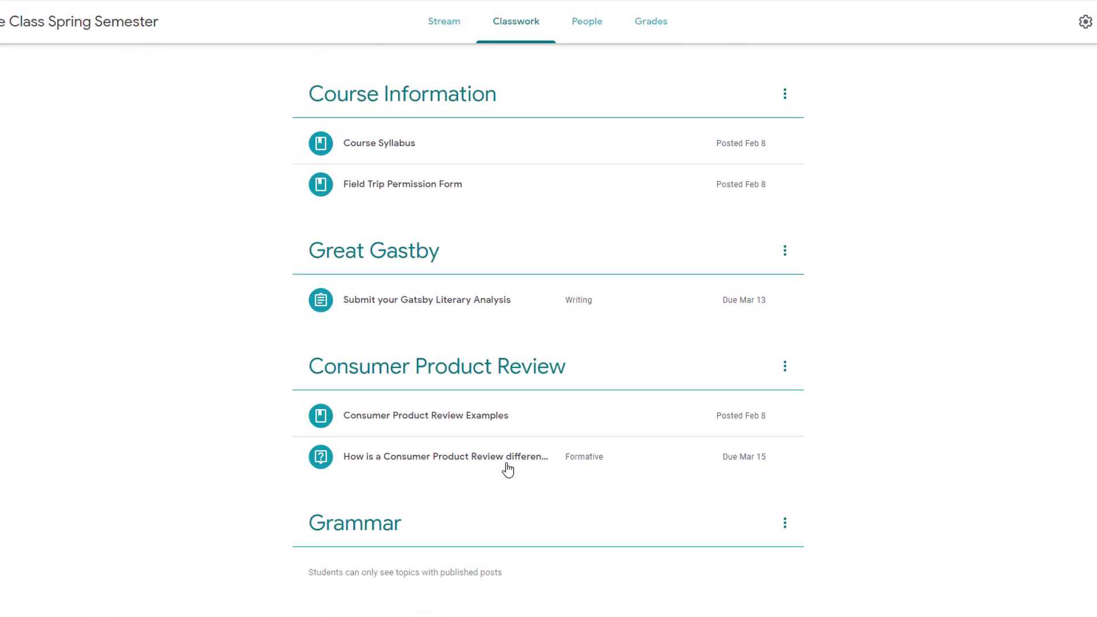
# Review the turned-in answers, checking the first student's answer and its reply options
pyautogui.click(515, 457)
pyautogui.scroll(-3, 818, 465)
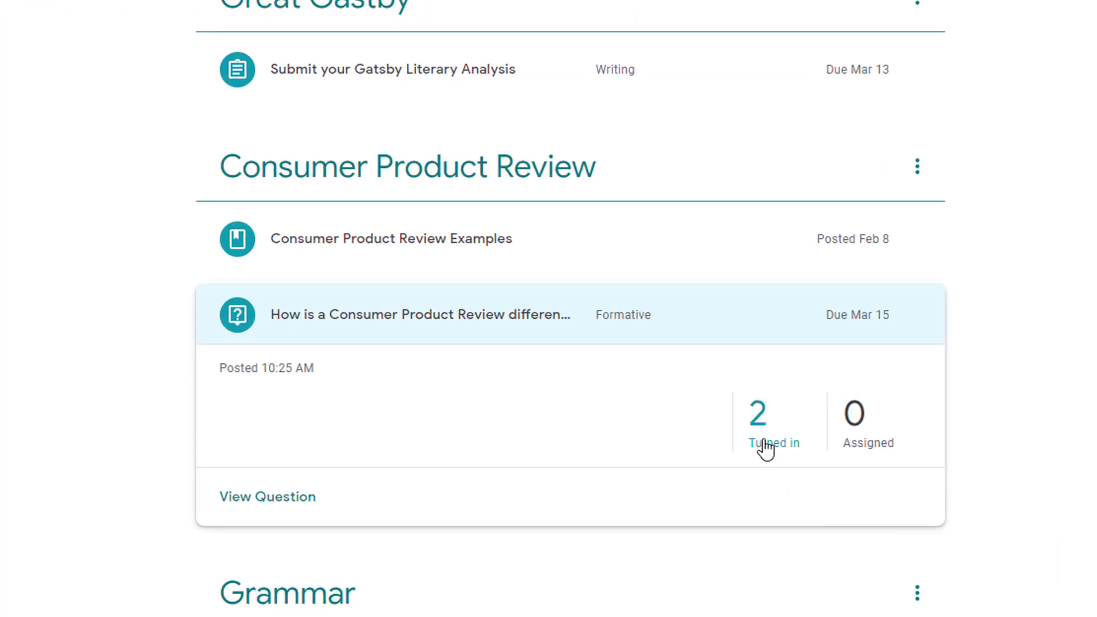
pyautogui.click(765, 441)
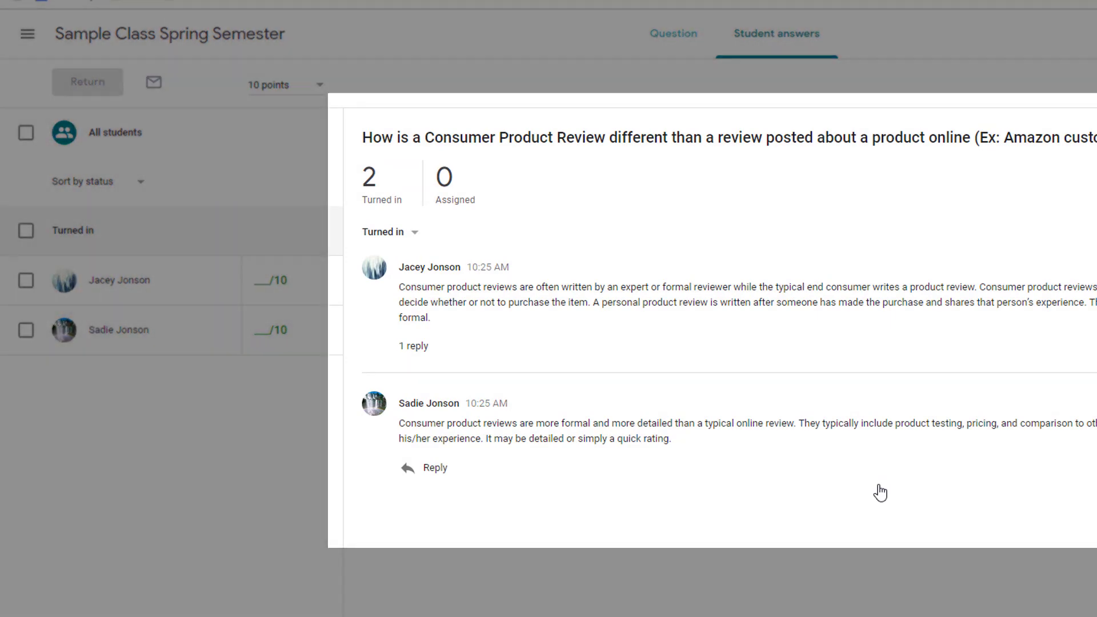
pyautogui.moveTo(171, 280)
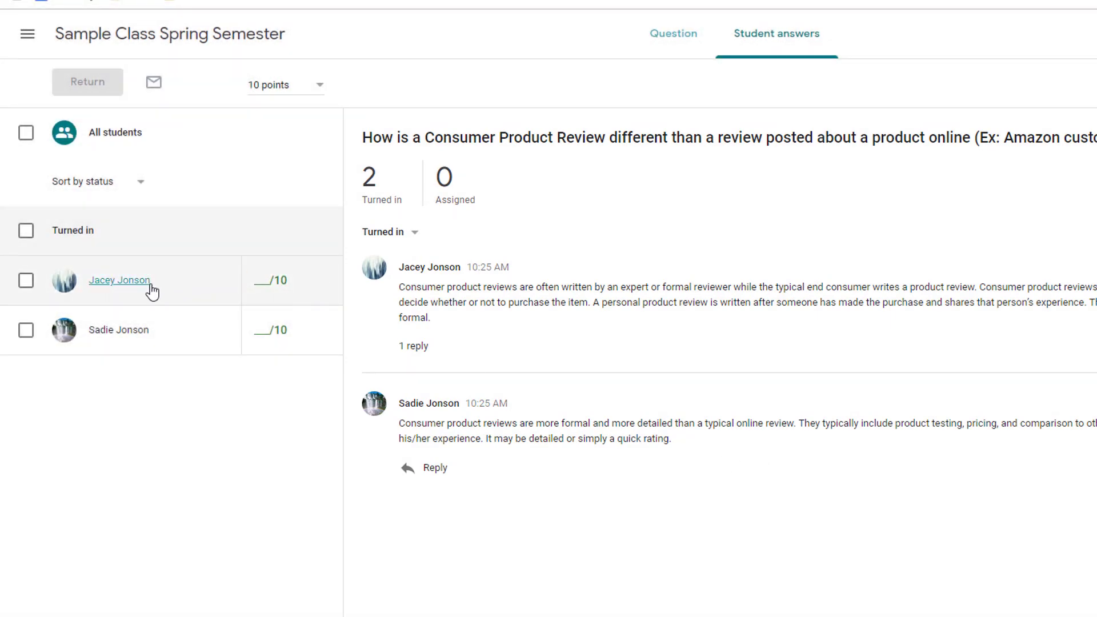
pyautogui.click(149, 283)
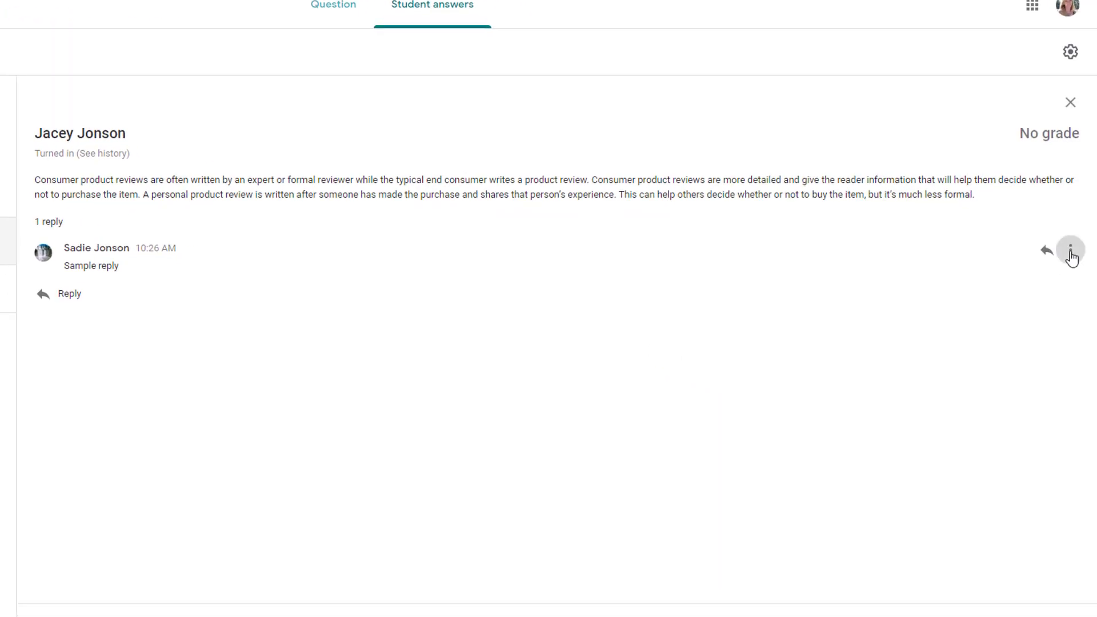
pyautogui.click(1070, 255)
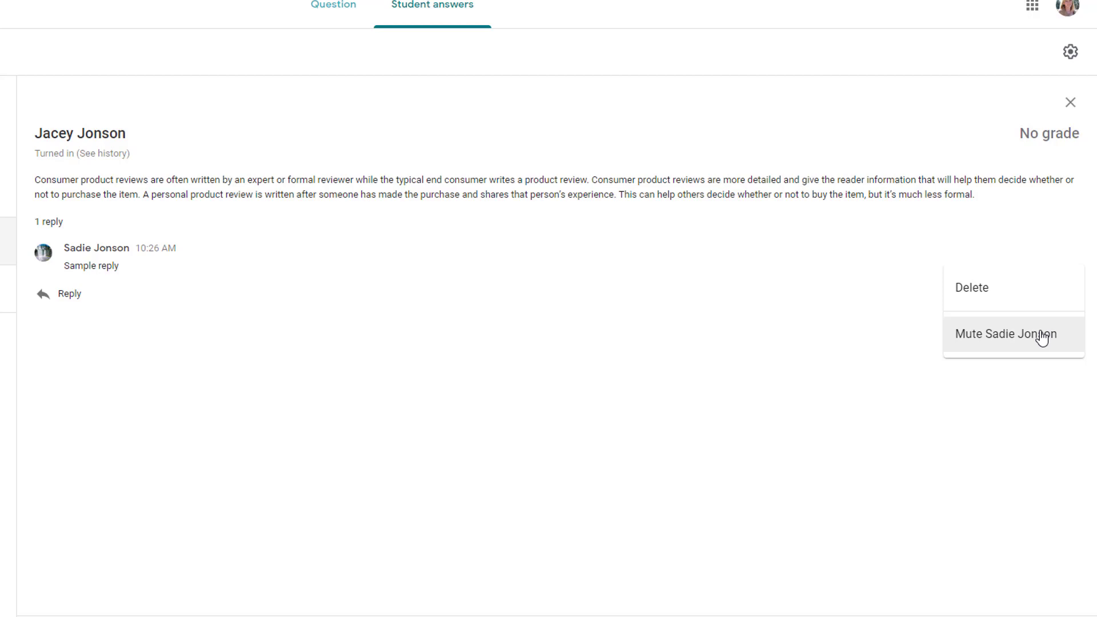
pyautogui.click(1070, 103)
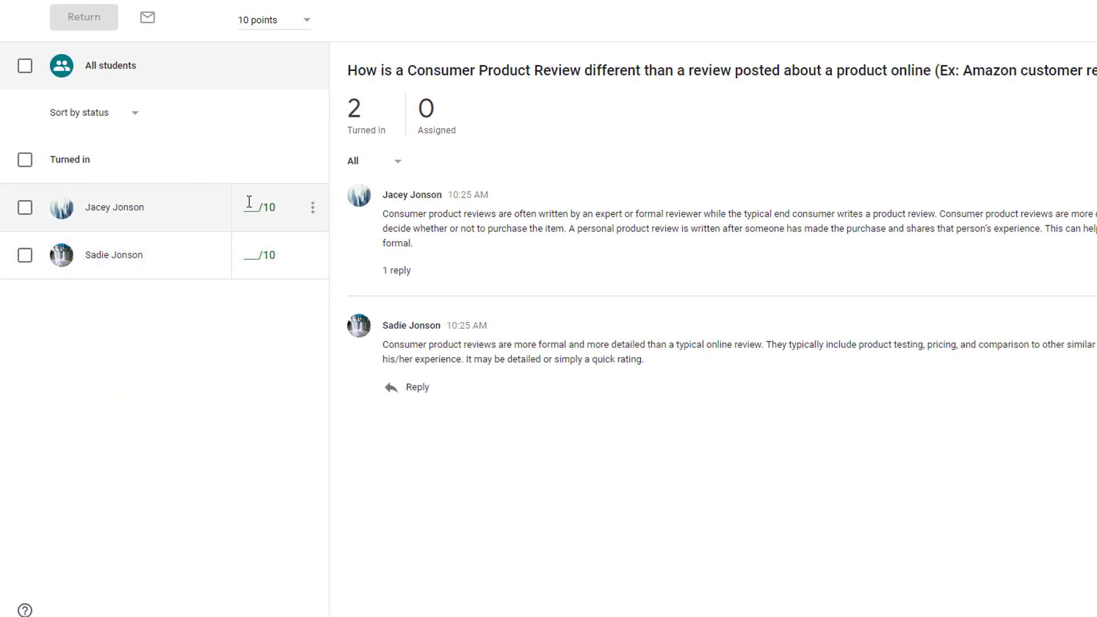
# Enter 10 for both students' grades and return the graded work to them
pyautogui.click(248, 203)
pyautogui.write('10')
pyautogui.click(247, 252)
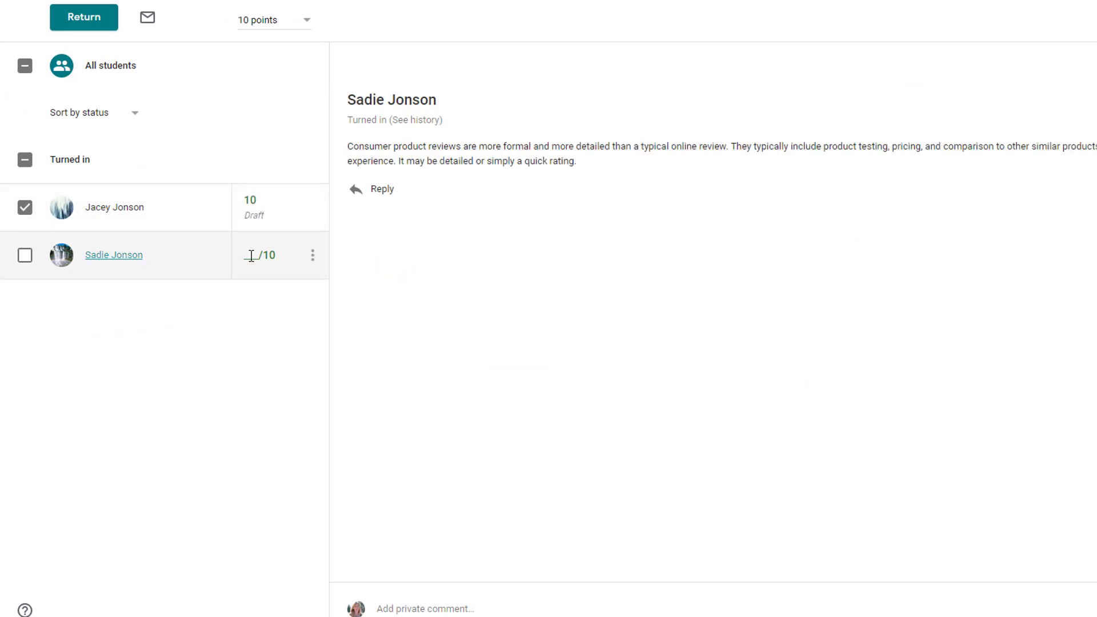
pyautogui.write('10')
pyautogui.click(237, 333)
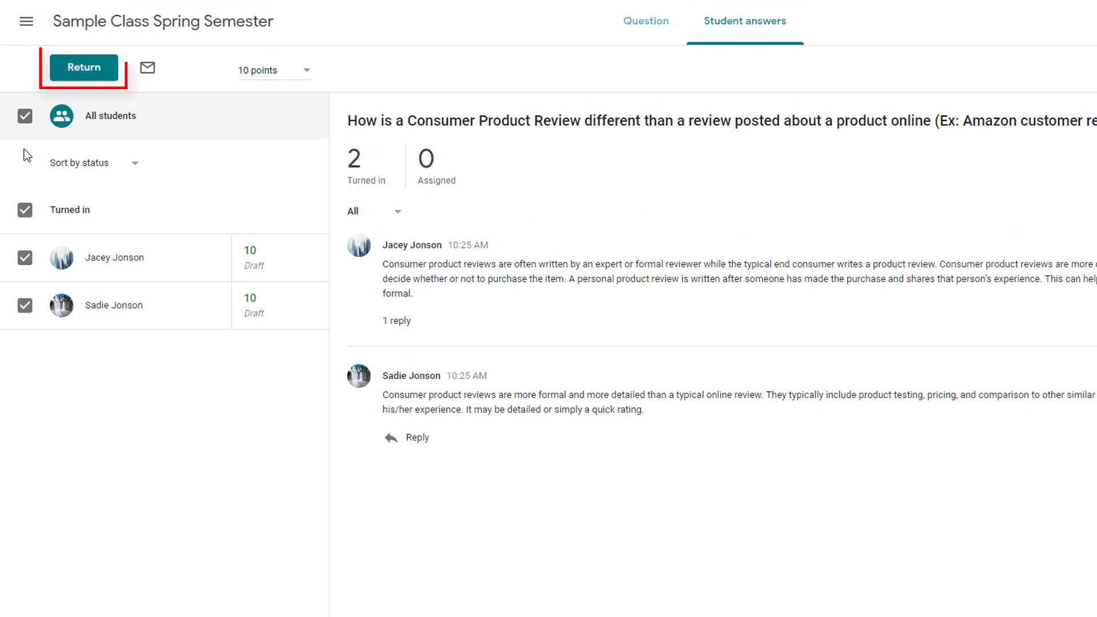
pyautogui.click(82, 68)
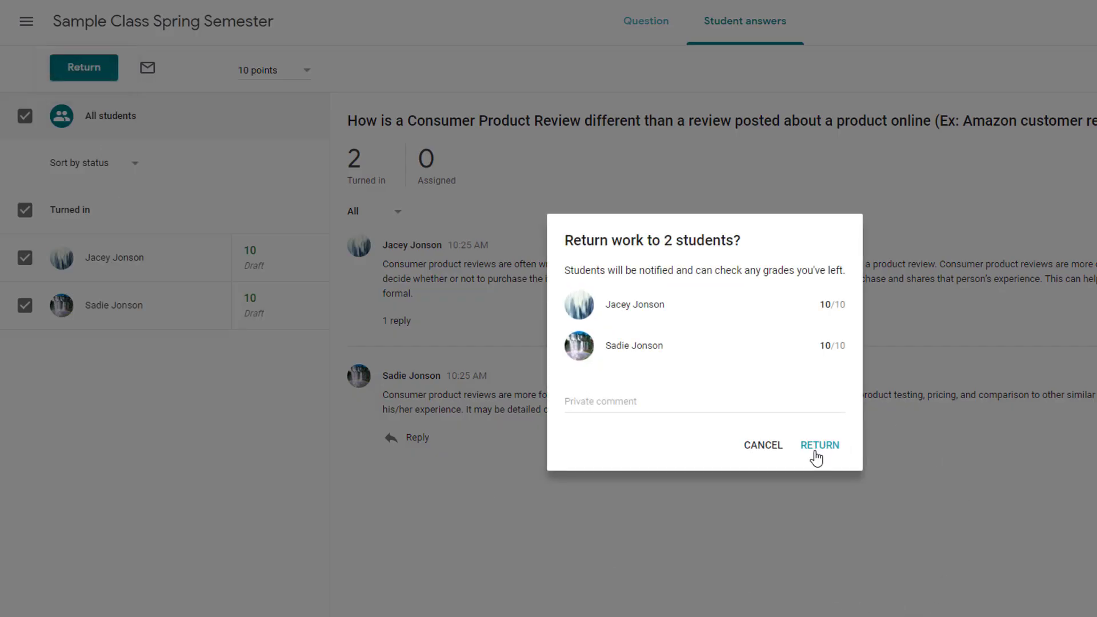
pyautogui.click(819, 444)
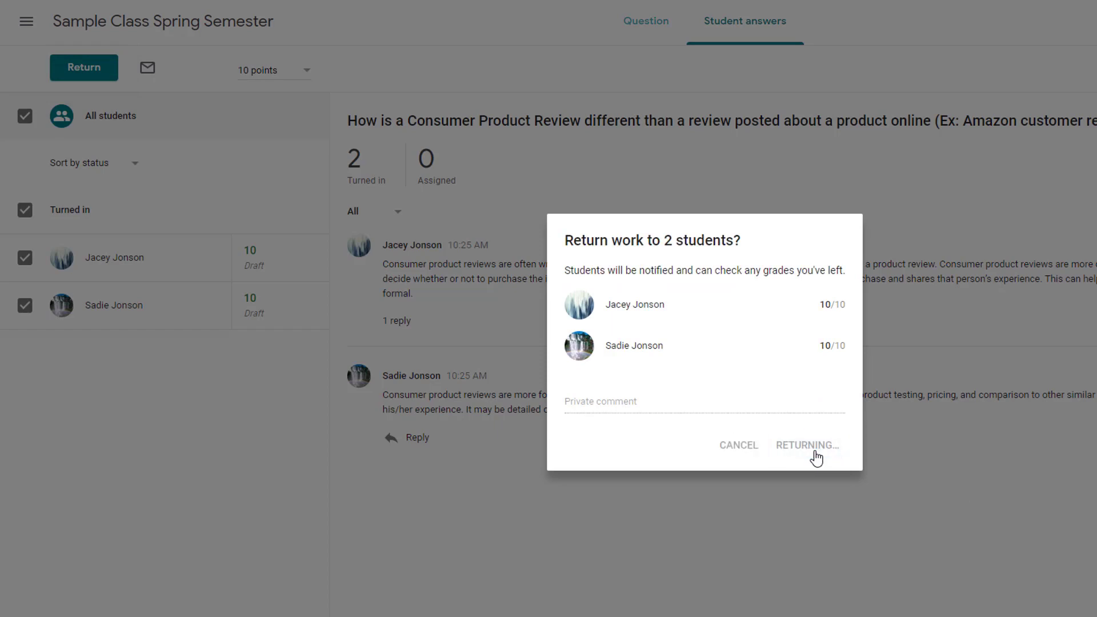